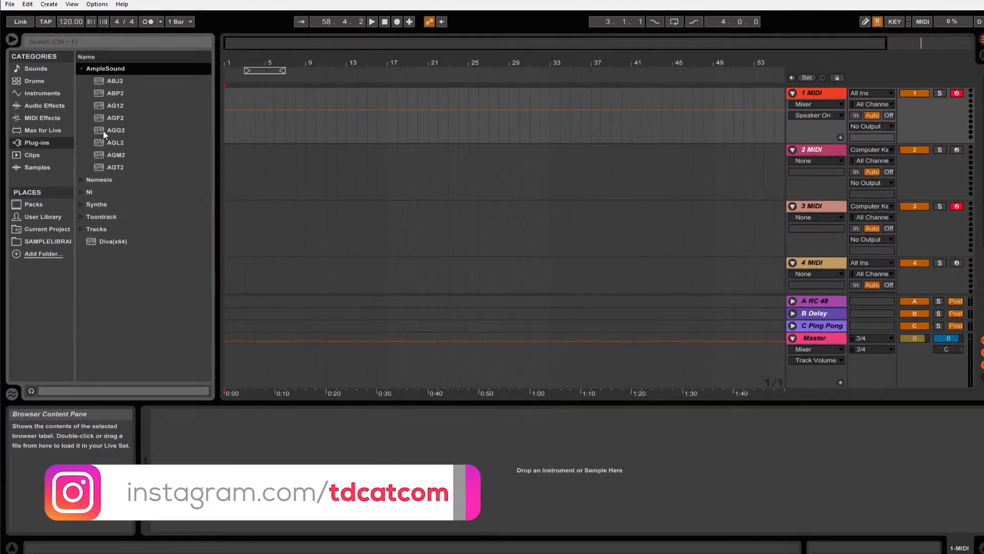
Load the AmpleSound AGG2 guitar plug-in onto the first MIDI track and look over its FX page
click(220, 214)
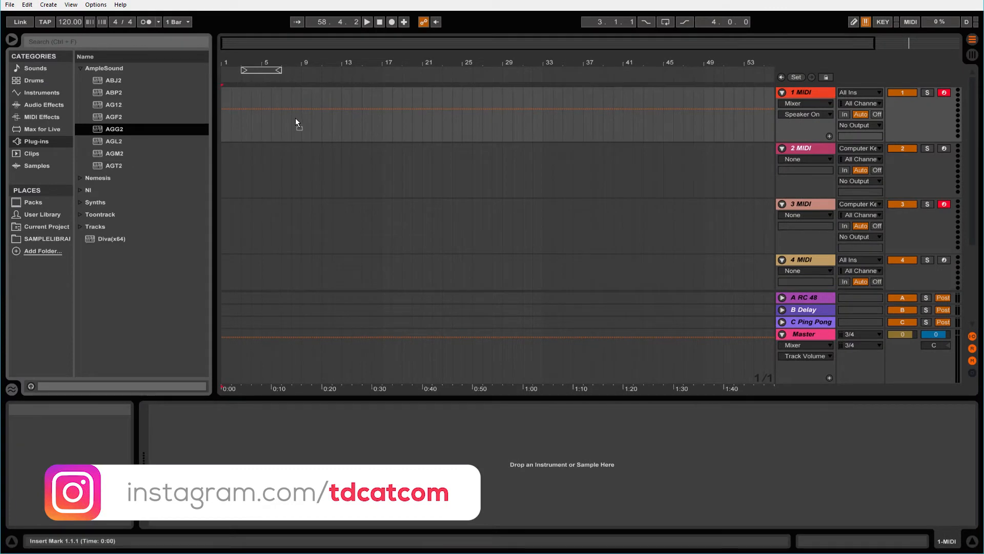
drag(295, 118, 295, 118)
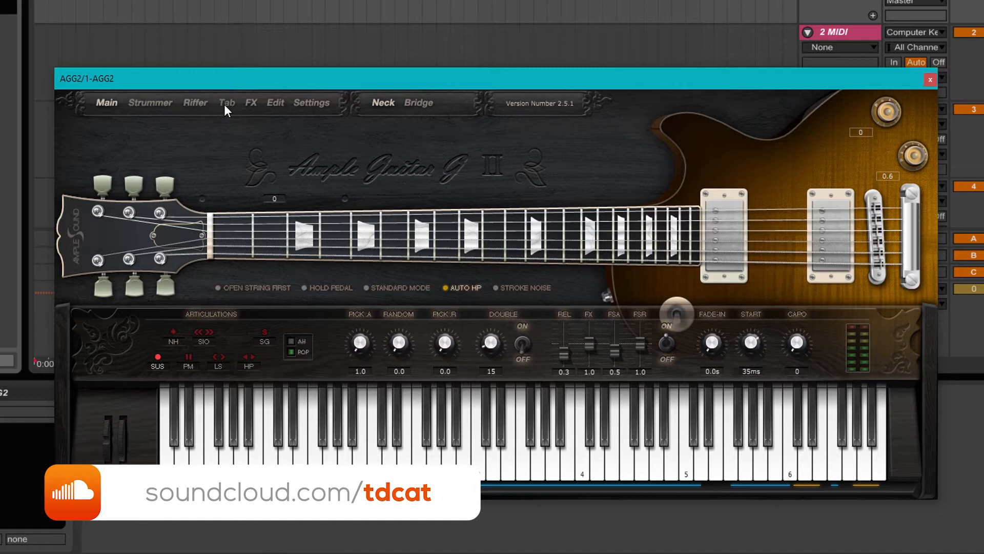
click(250, 103)
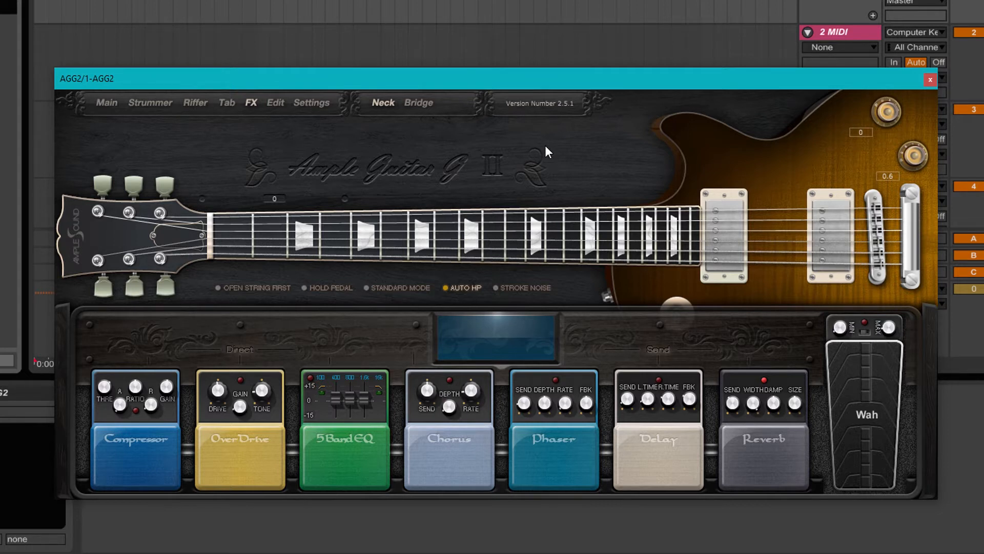
click(114, 103)
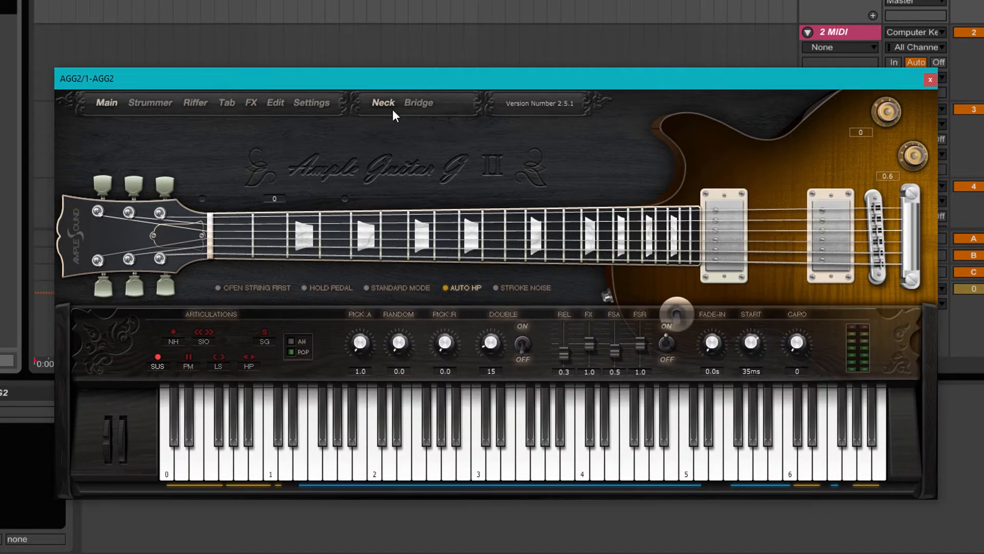
Compare the guitar's Neck and Bridge pickups by playing test notes, finishing on the Neck pickup
click(427, 104)
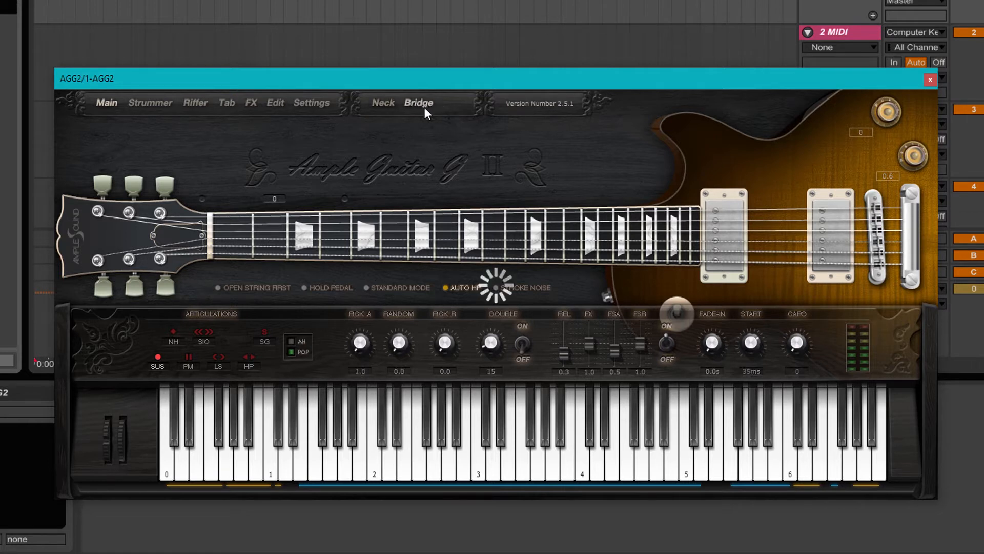
click(386, 103)
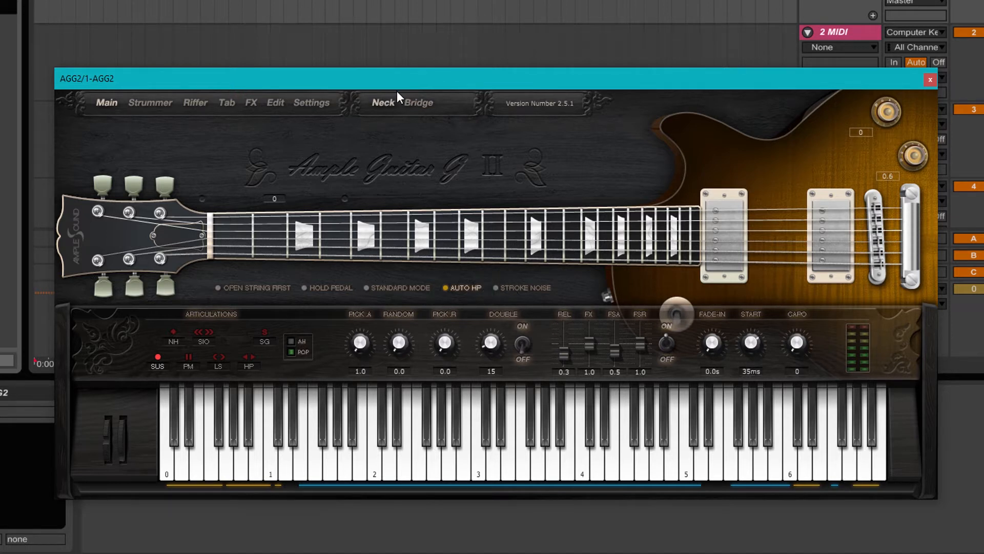
key(d)
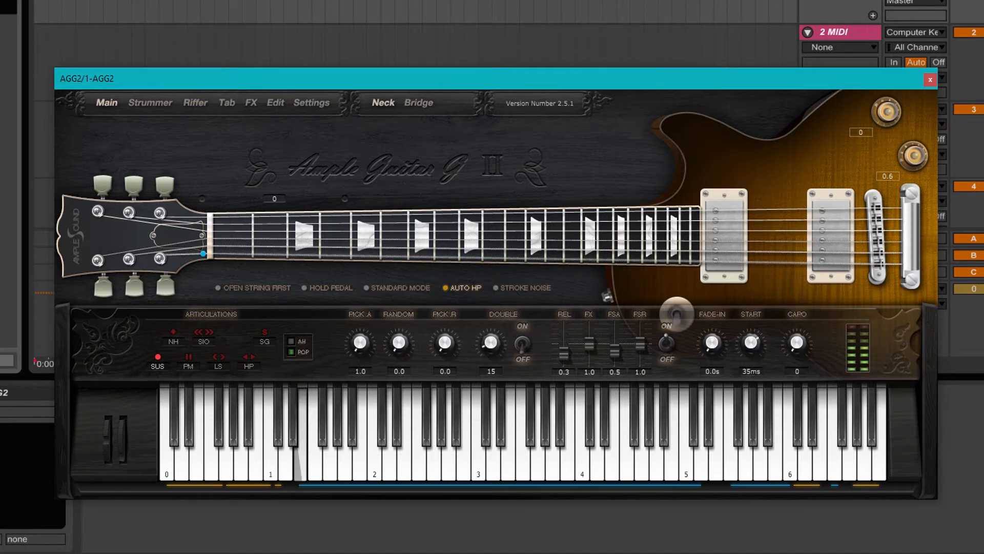
click(965, 0)
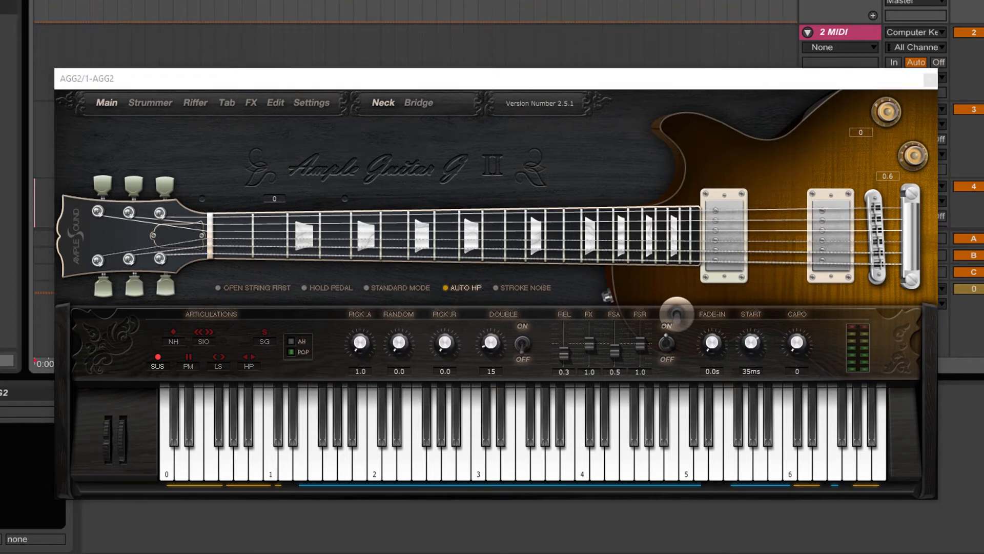
key(d)
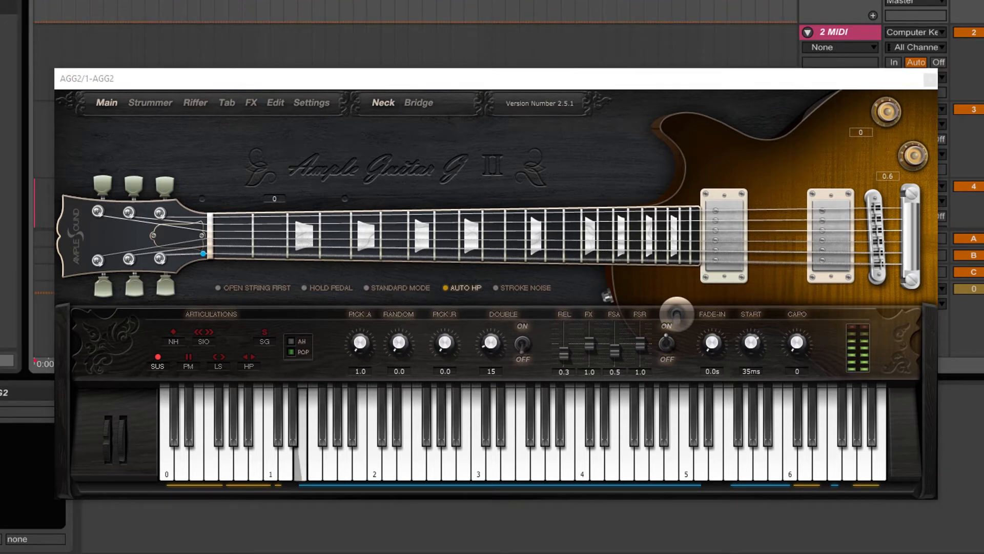
key(h)
key(l)
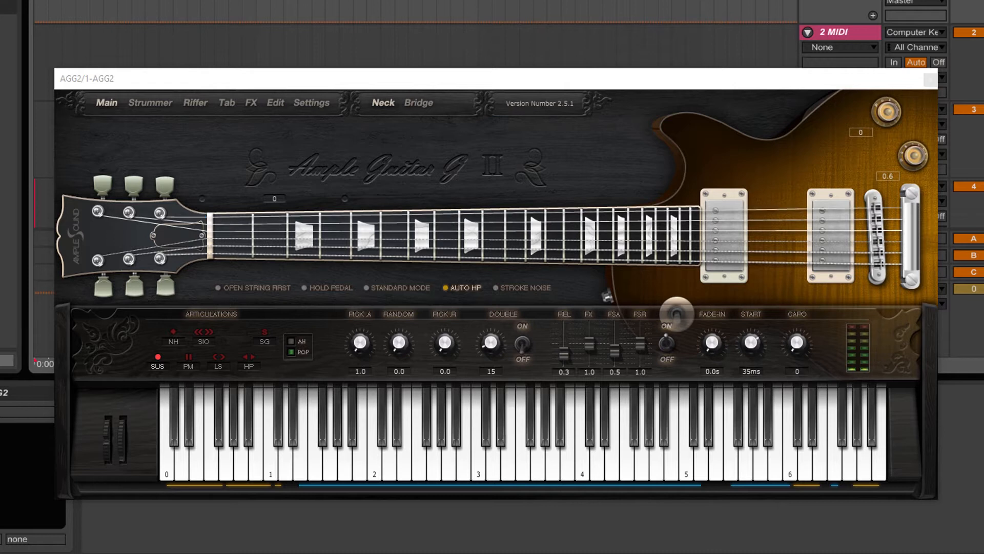
click(416, 103)
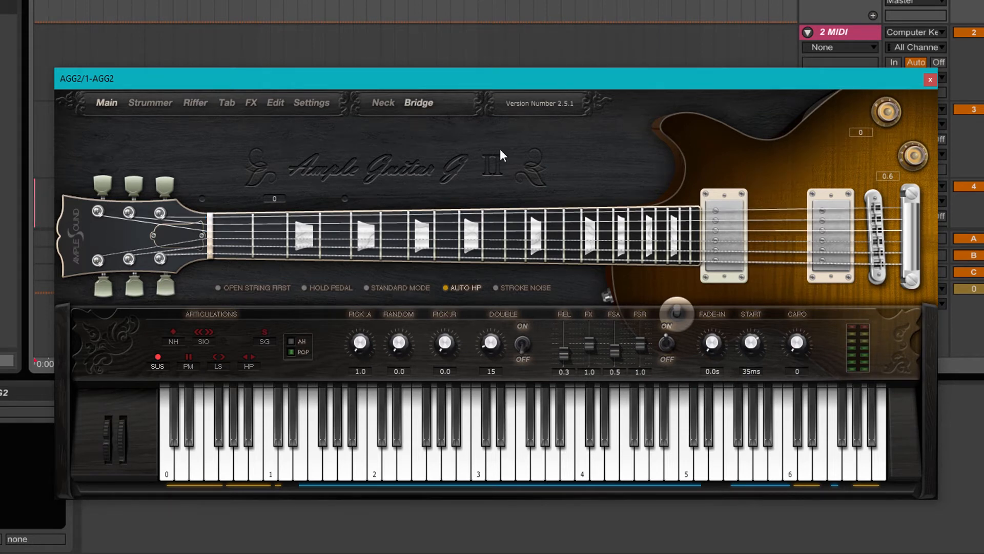
click(389, 103)
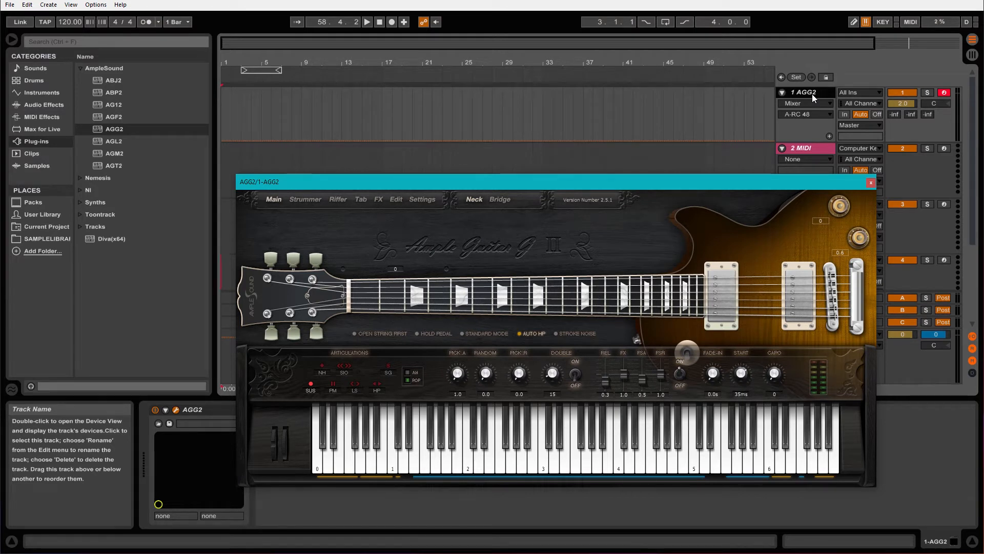
key(d)
Add the NI Guitar Rig 5 plug-in to the AGG2 track and reposition its window so more of the rack shows
click(814, 92)
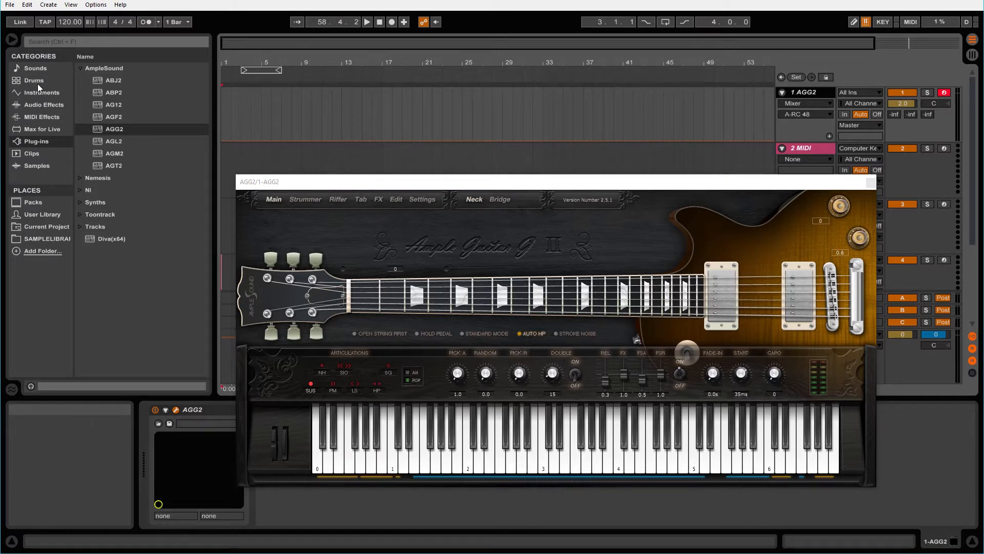
click(80, 190)
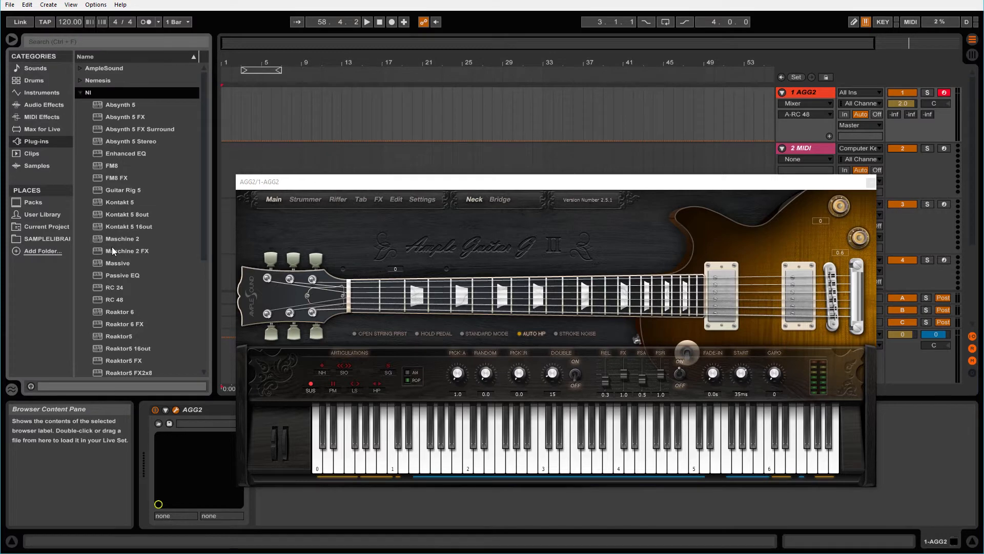
double_click(100, 189)
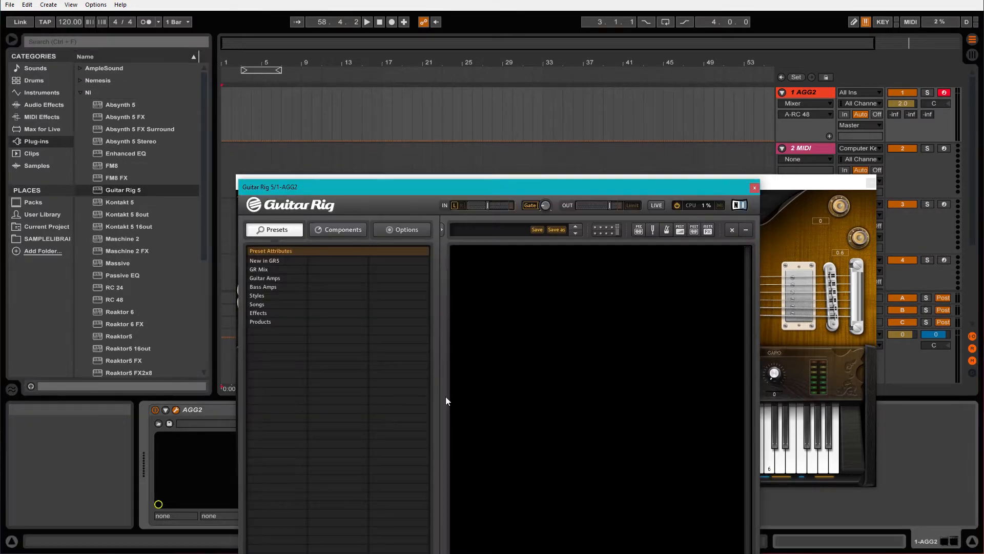
drag(491, 186, 439, 7)
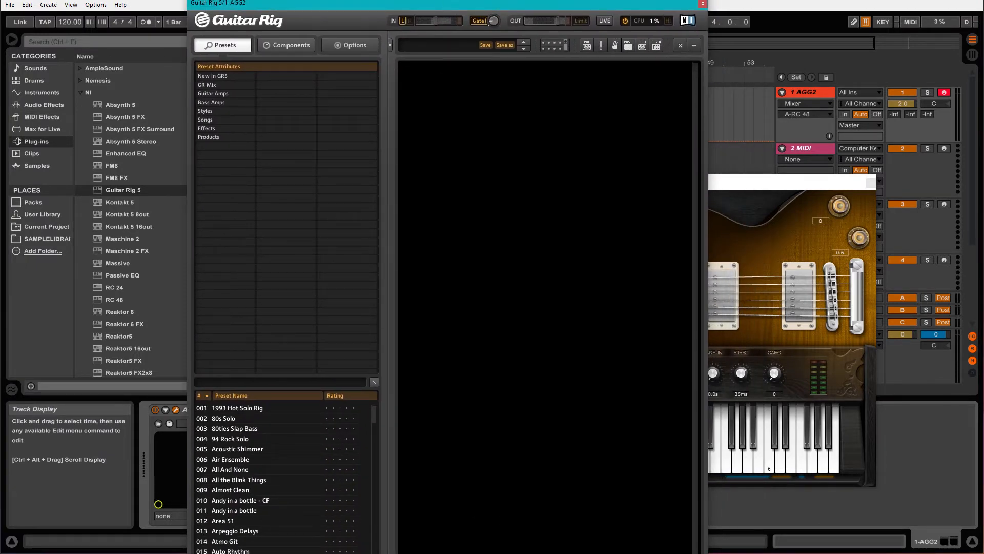
drag(461, 2, 508, 1)
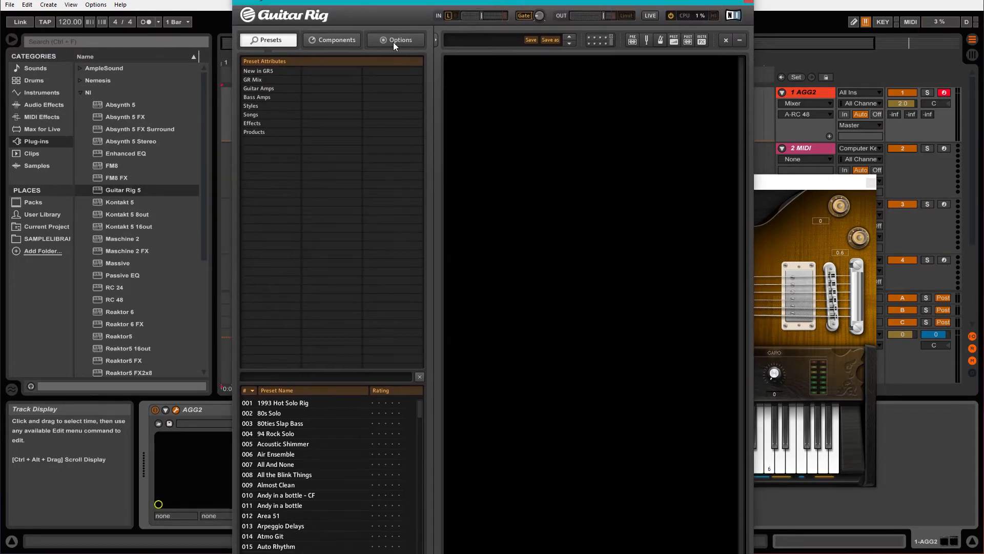
Add the Hot Solo+ amplifier component to the empty Guitar Rig rack
click(334, 41)
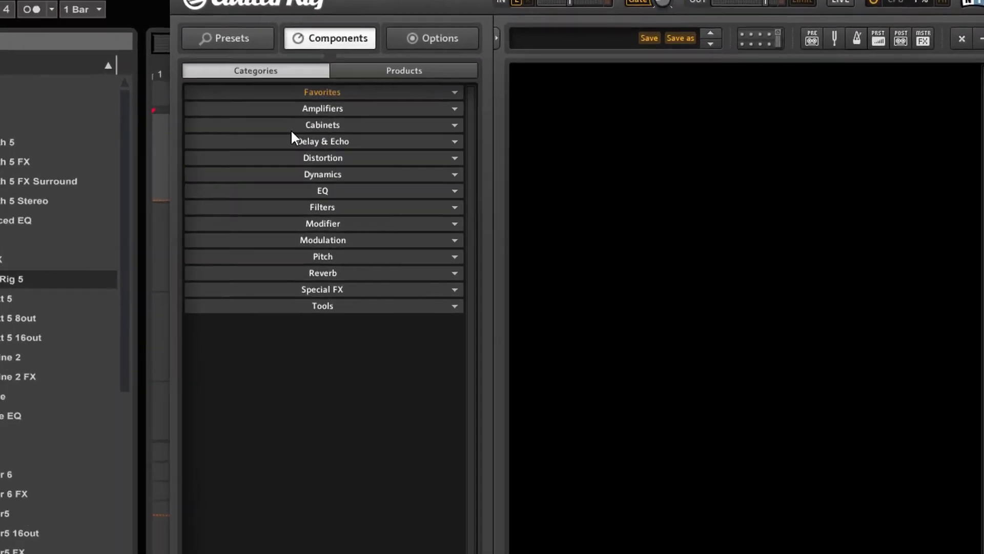
click(340, 134)
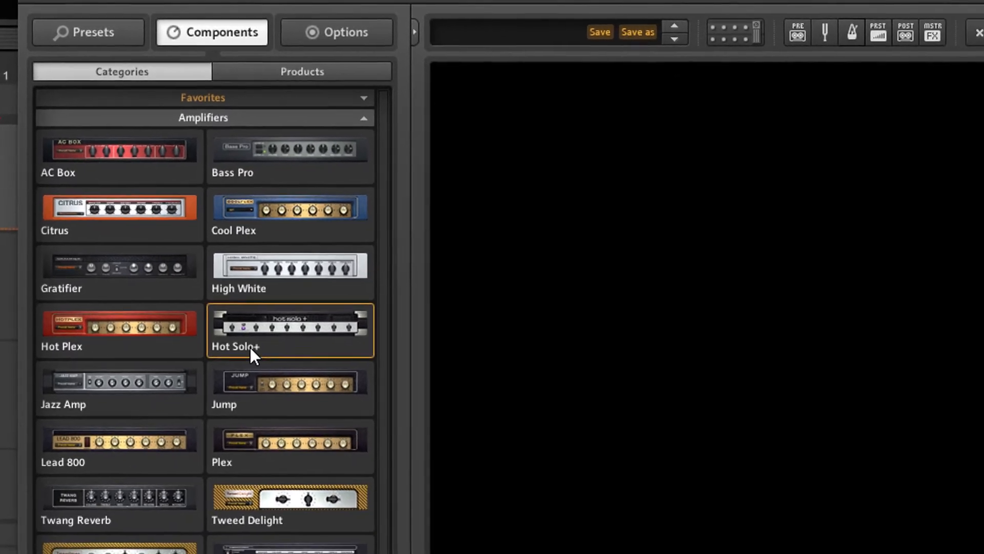
click(363, 390)
drag(232, 339, 604, 339)
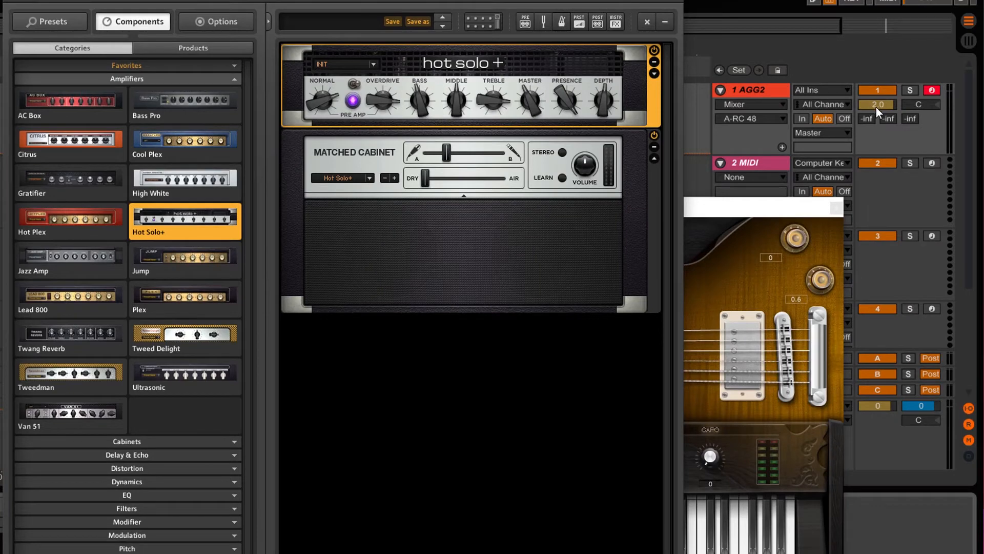
Lower the AGG2 track volume to -7.6 dB
click(877, 107)
drag(877, 107, 877, 124)
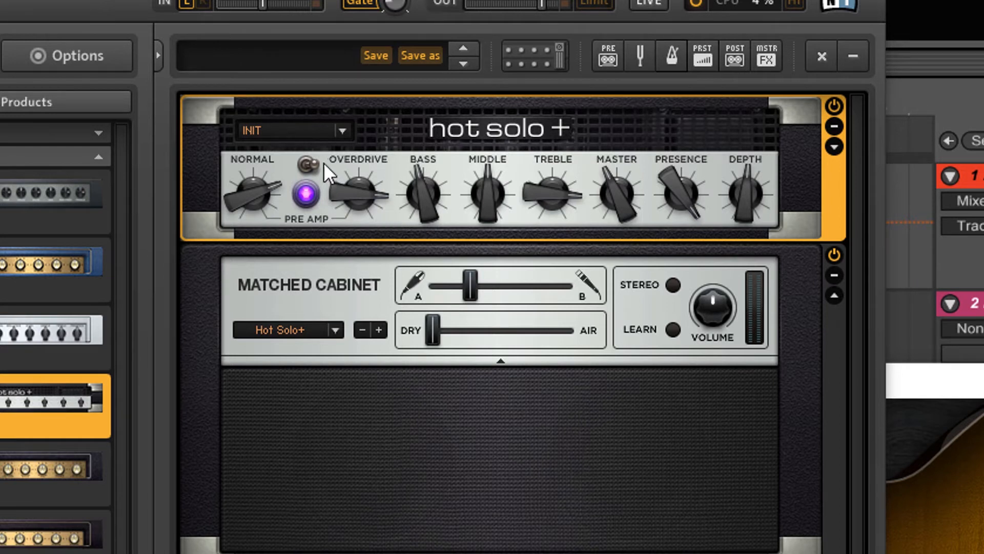
Switch the Hot Solo+ preamp from overdrive to normal, reduce the Normal gain, and raise Bass, Treble, Master and Depth
click(308, 163)
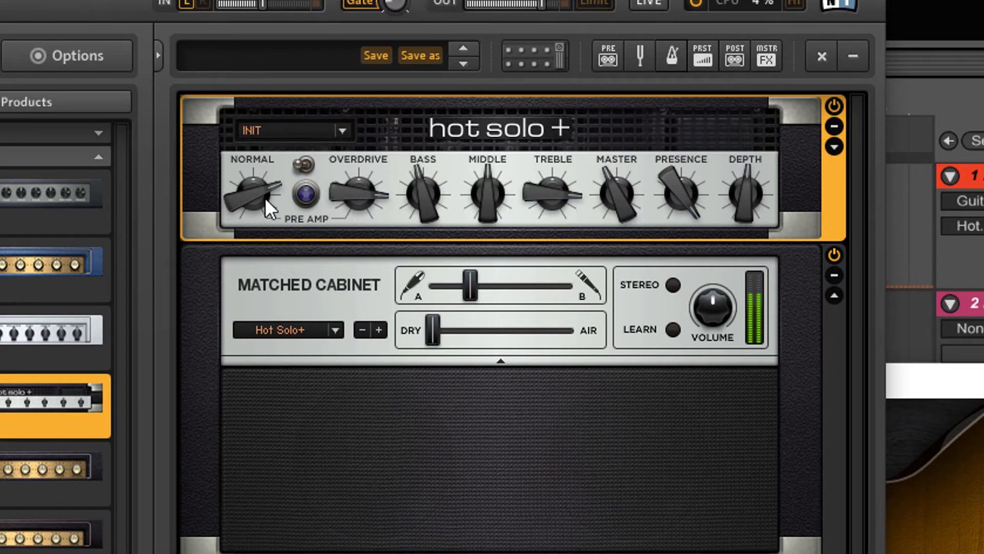
drag(267, 182, 279, 247)
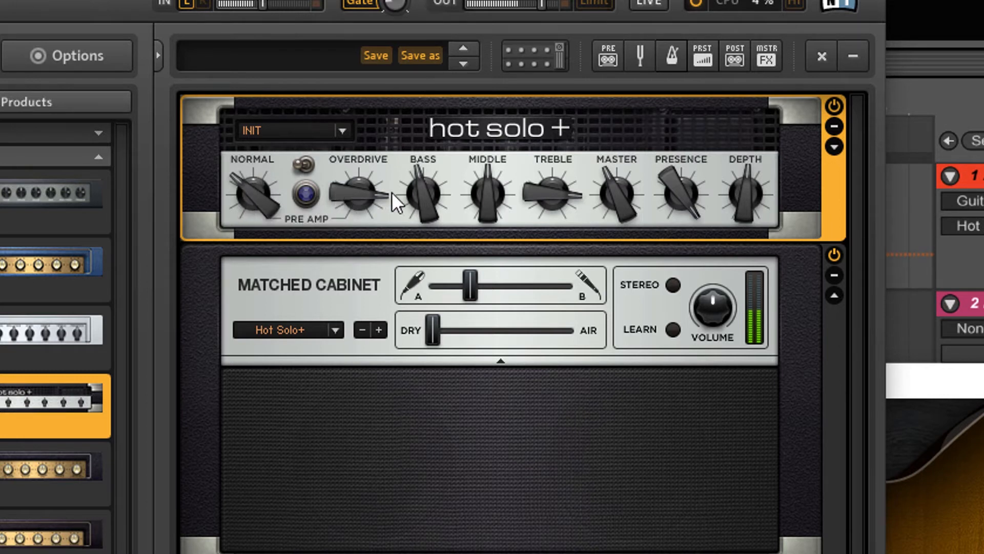
drag(420, 191, 438, 76)
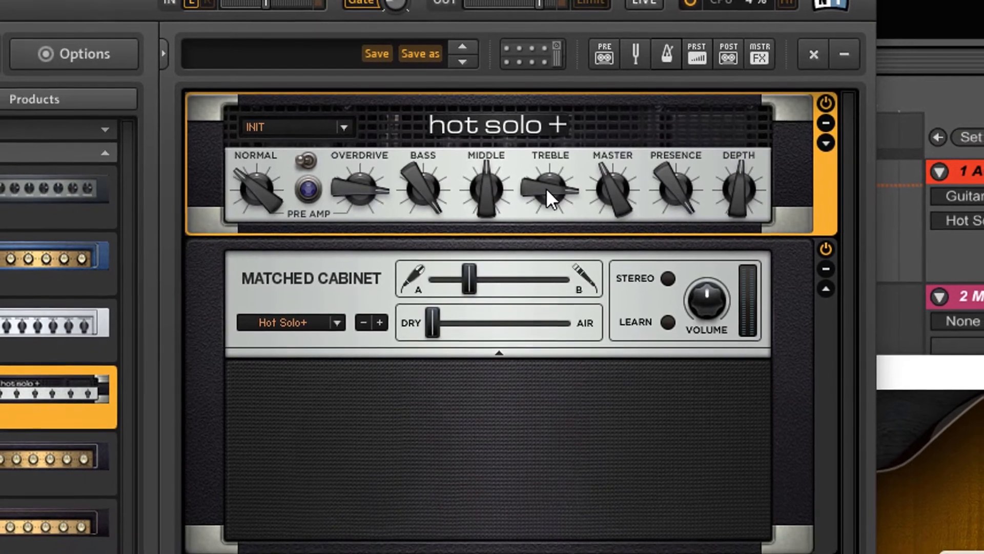
drag(549, 190, 565, 109)
drag(606, 180, 617, 7)
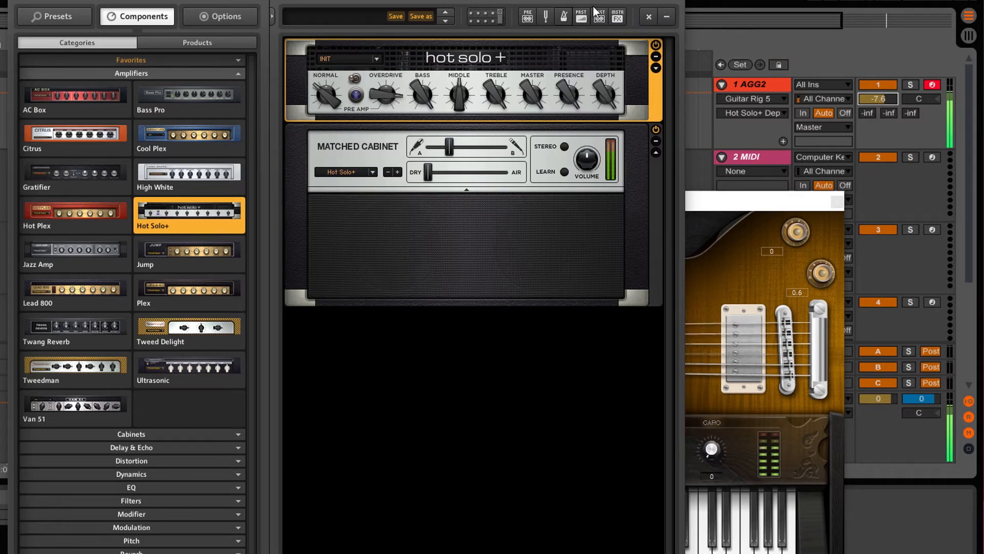
Replace the Matched Cabinet with a Control Room Pro cabinet below the Hot Solo+ amplifier
click(583, 238)
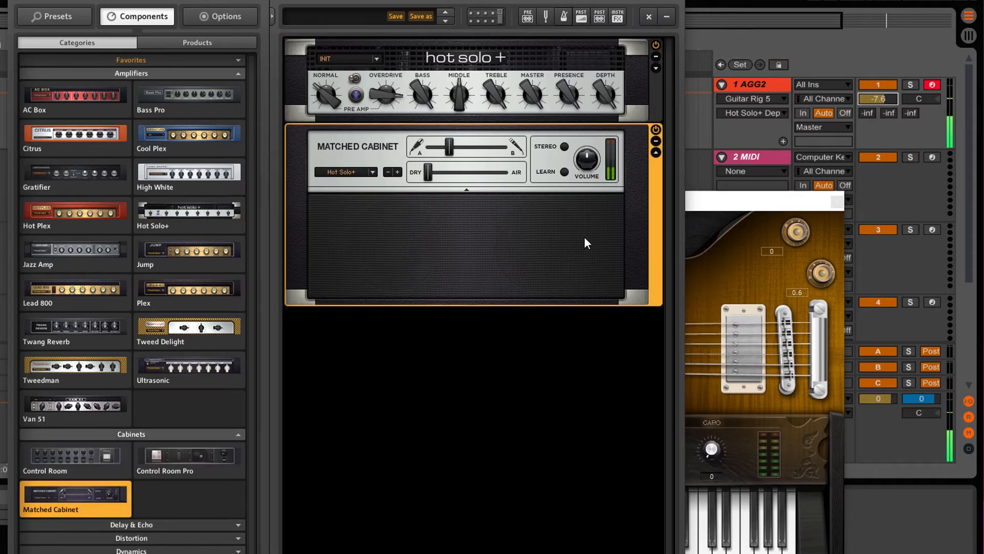
right_click(584, 238)
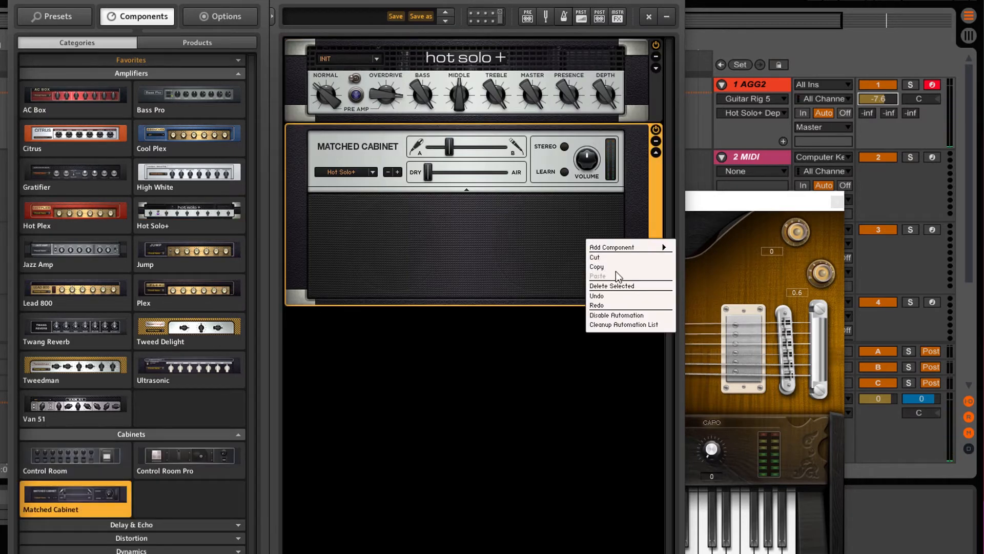
click(615, 285)
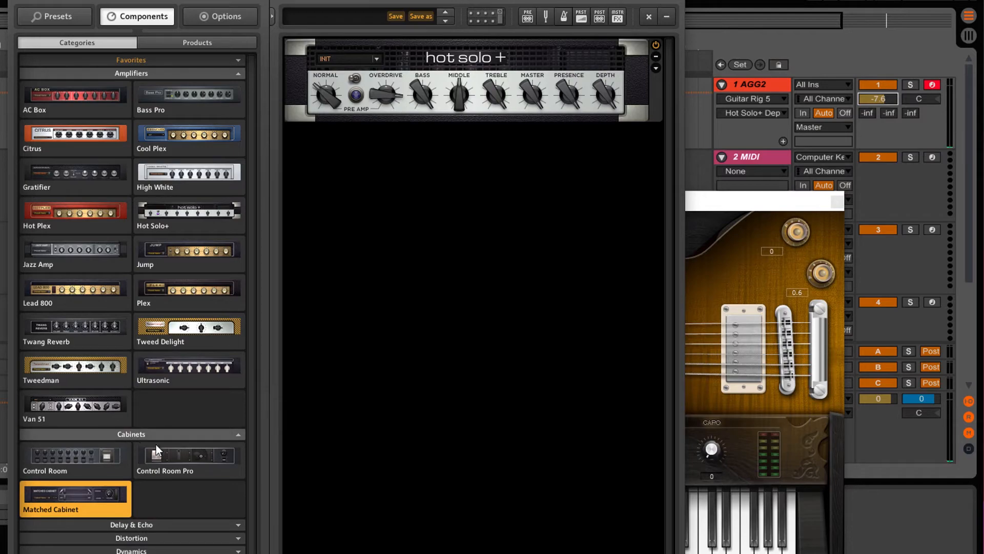
drag(170, 472, 463, 329)
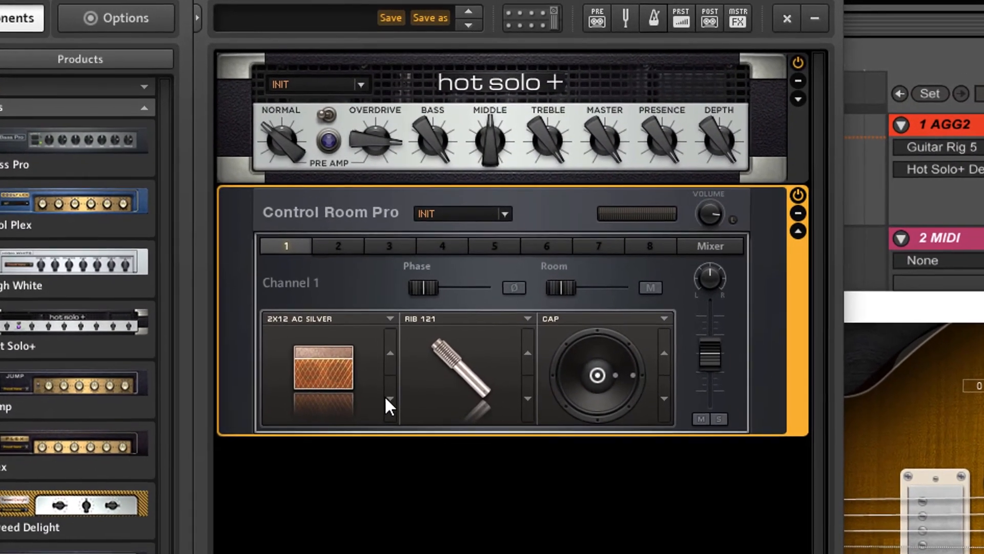
Set the channel 1 cabinet in Control Room Pro to 4x12 Citrus
click(392, 303)
click(387, 406)
click(386, 406)
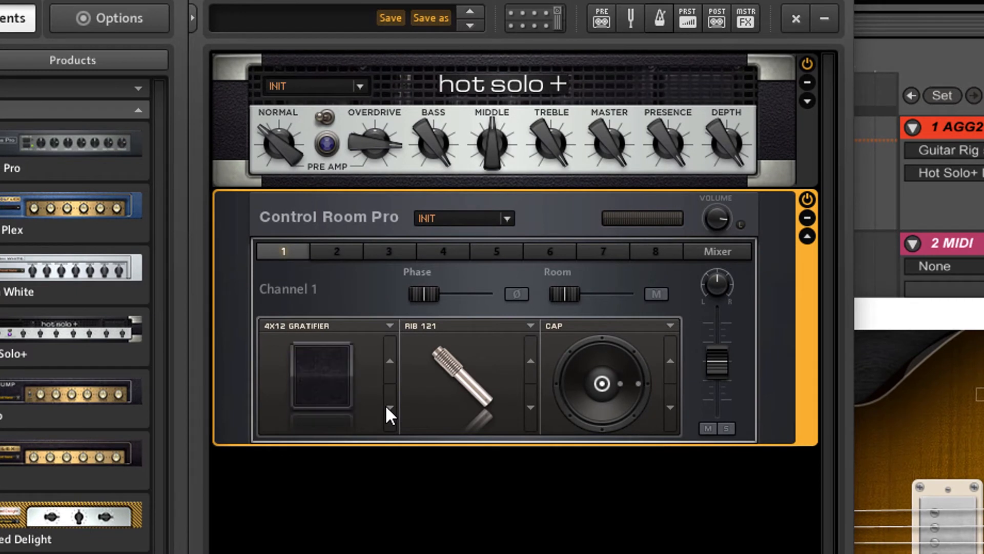
click(391, 372)
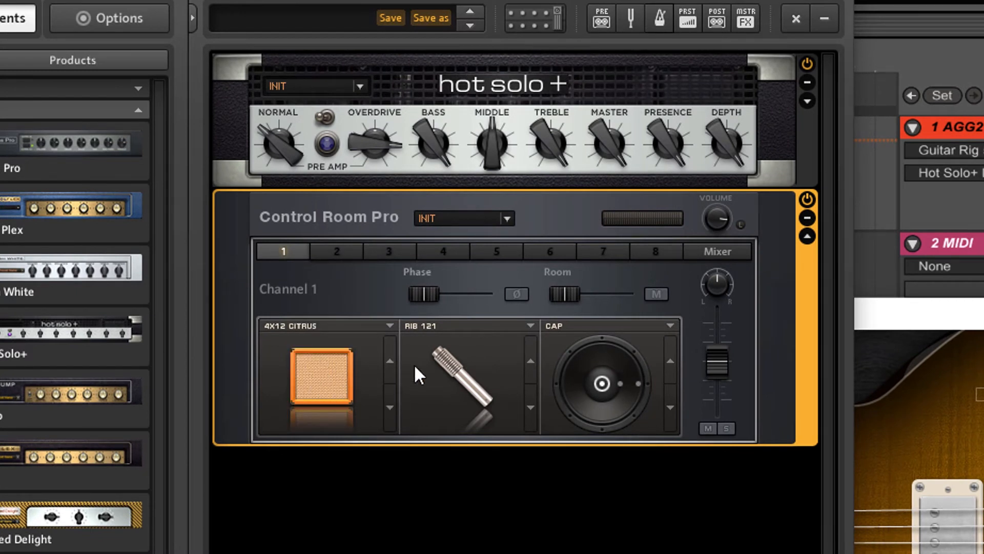
Try different channel 1 microphones in Control Room Pro and settle on the RIB 160
click(535, 403)
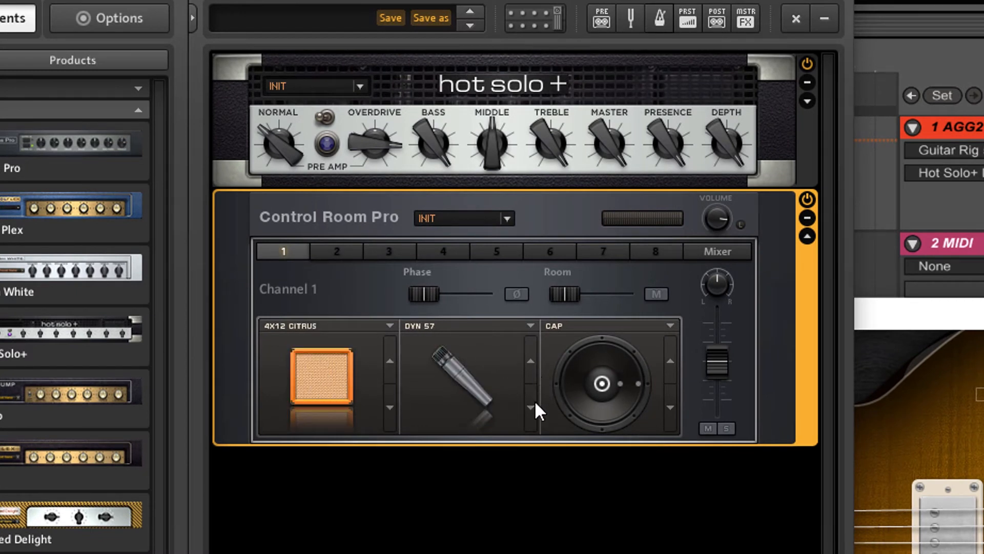
click(536, 402)
click(535, 403)
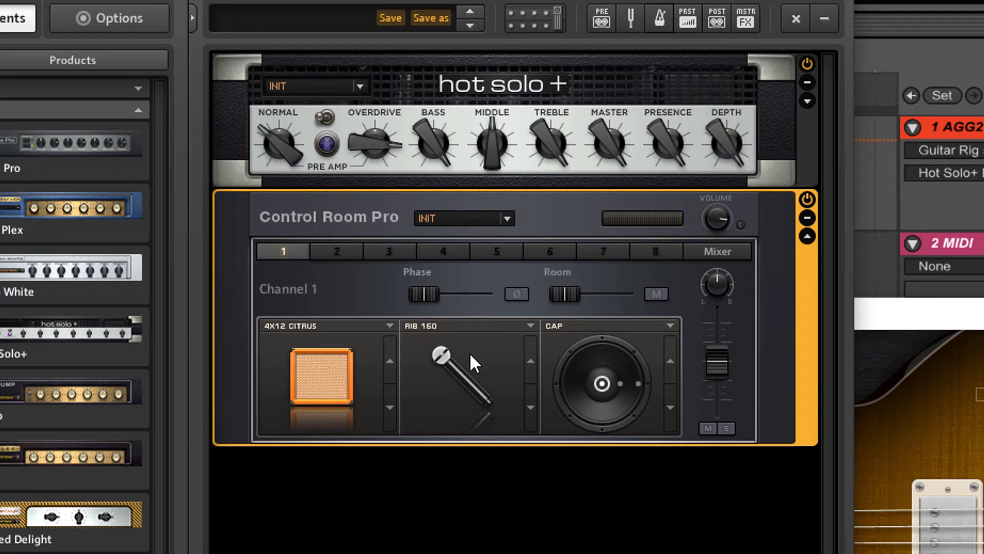
click(529, 401)
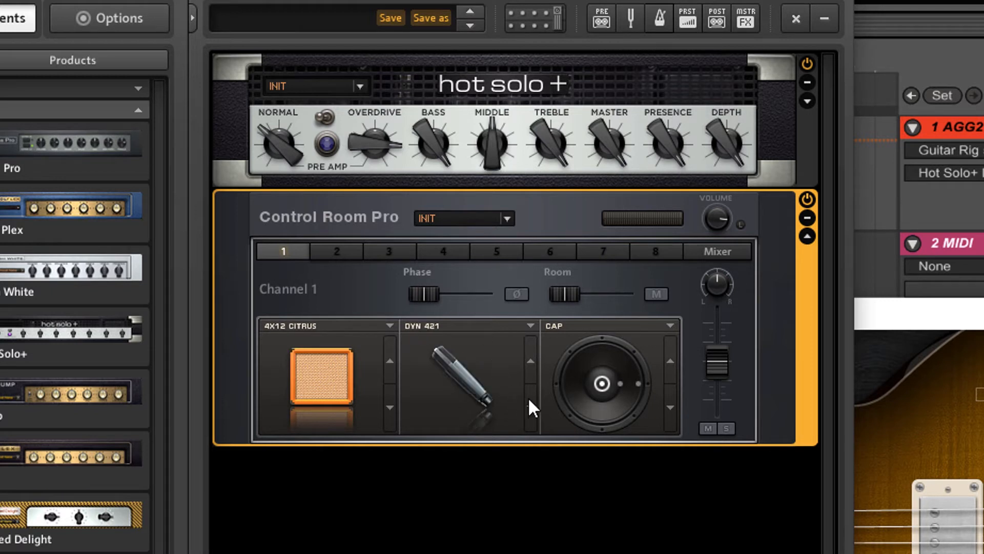
click(532, 367)
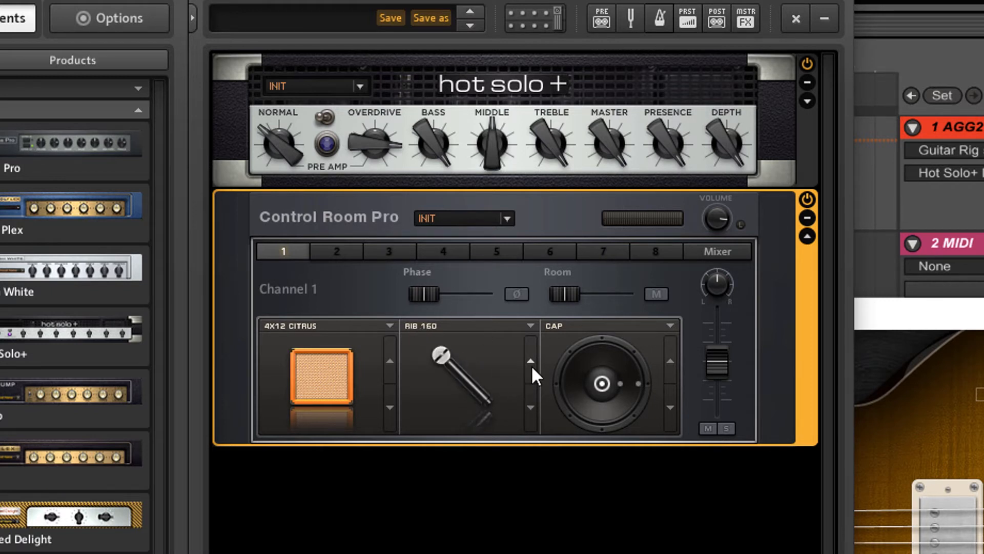
Try the CON 87 microphone on channel 1 of Control Room Pro and return to the RIB 160
click(532, 367)
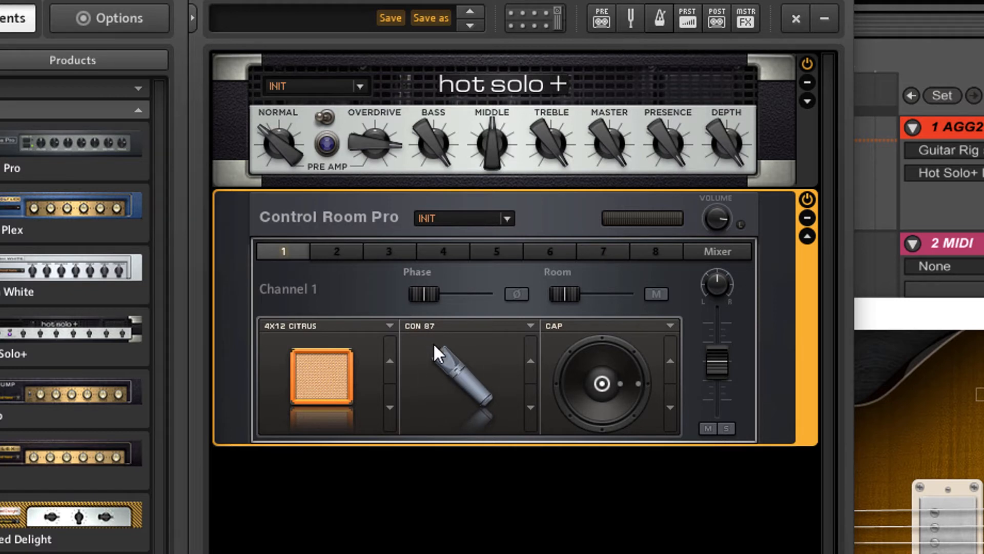
click(532, 404)
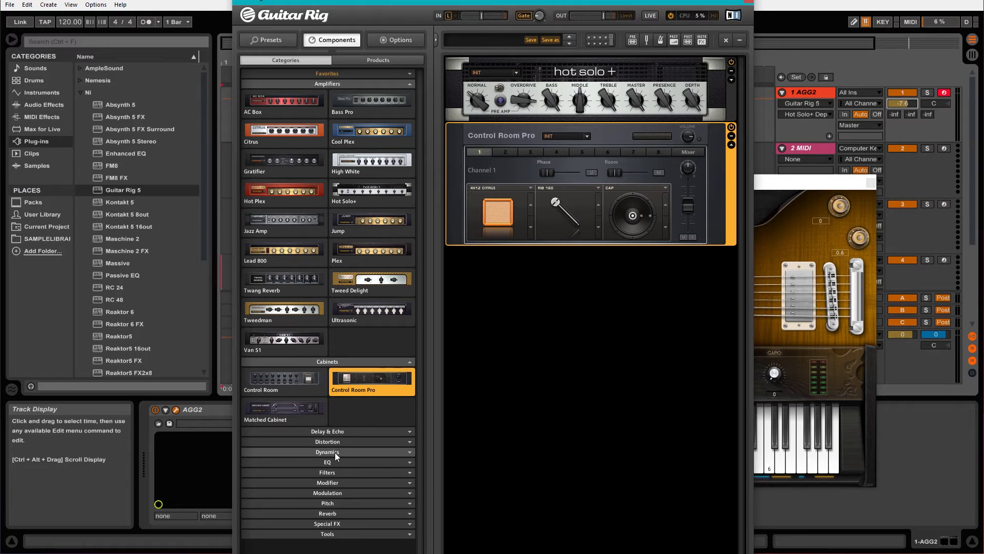
Add a Fast Comp compressor from the Dynamics components below the Control Room Pro cabinet
click(335, 453)
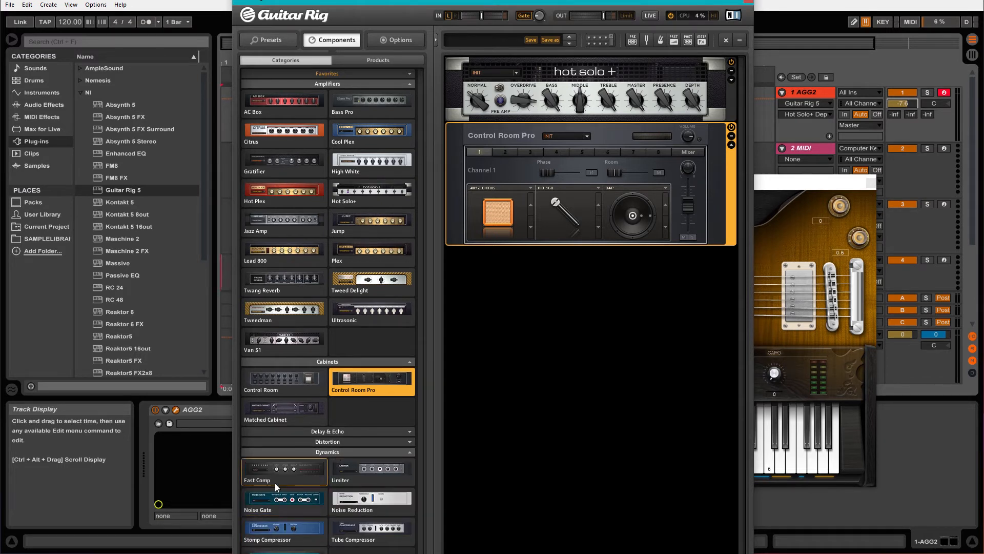
drag(275, 483, 612, 408)
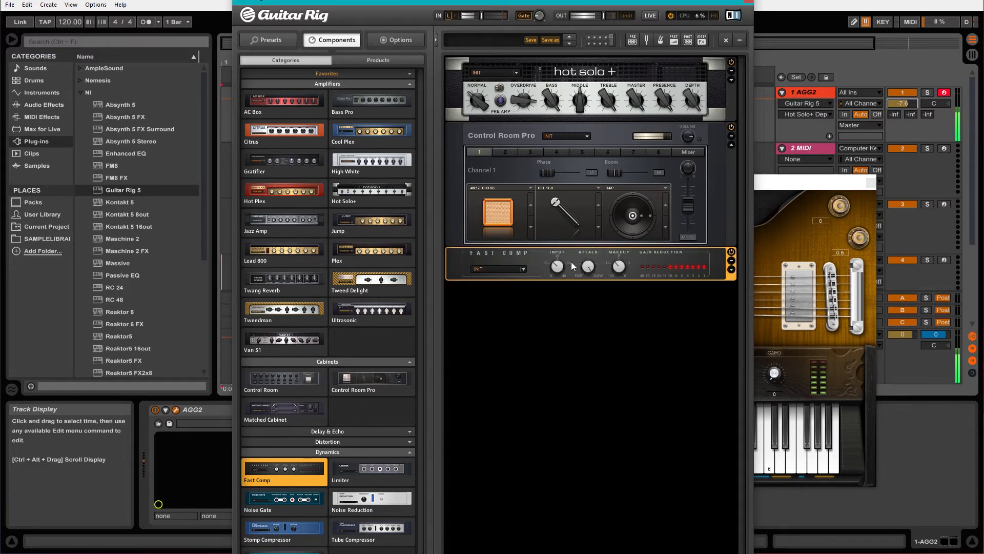
Set the Fast Comp's Makeup to -4.8 dB, and adjust its Input and the Hot Solo+ Normal gain
click(614, 267)
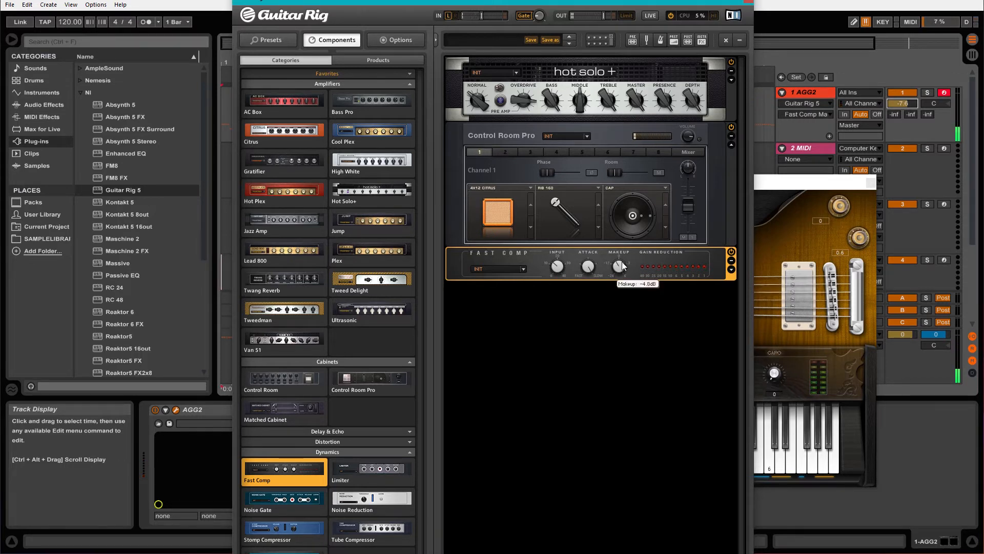
click(553, 269)
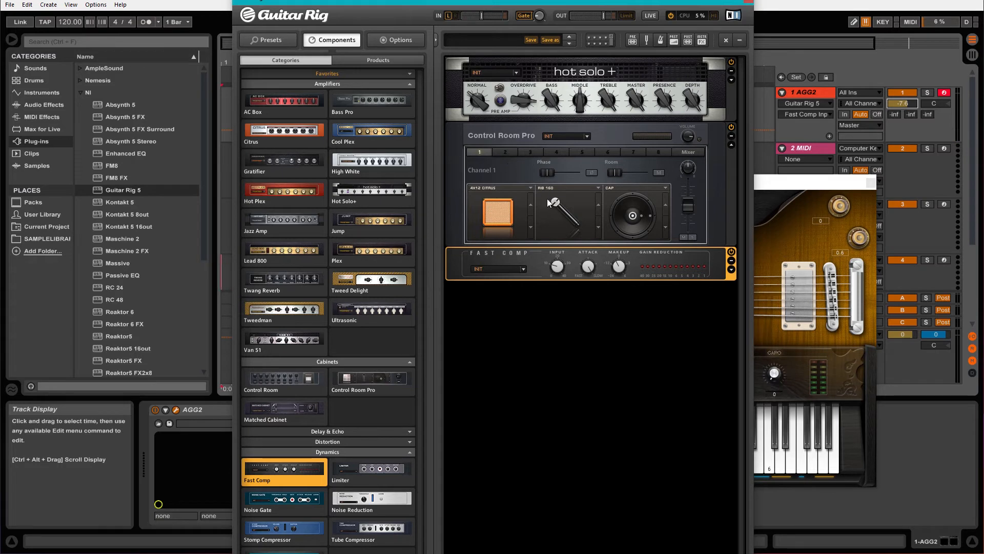
click(481, 106)
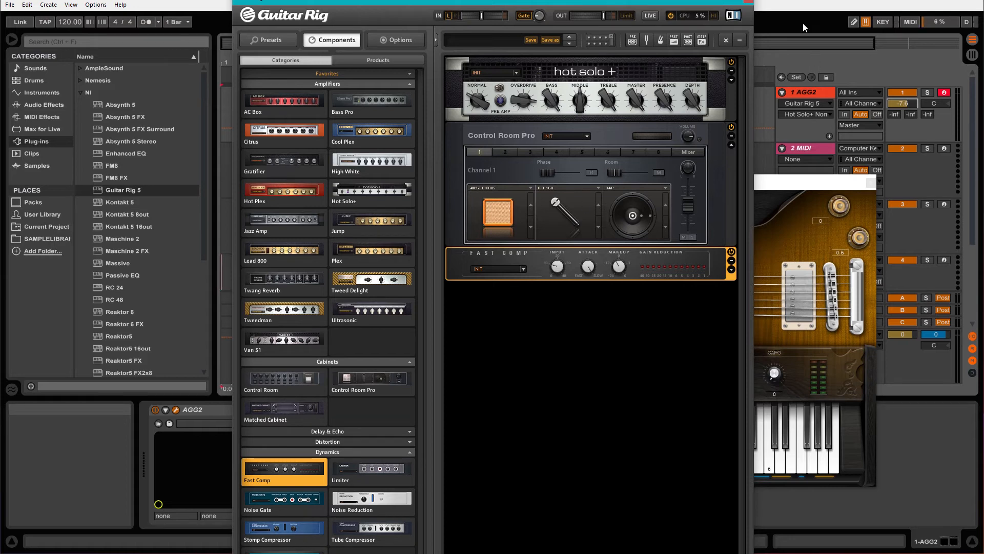
Close the Guitar Rig 5 and AGG2 windows and raise the AGG2 track's send to return A (RC 48) to 0 dB
drag(661, 2, 667, 2)
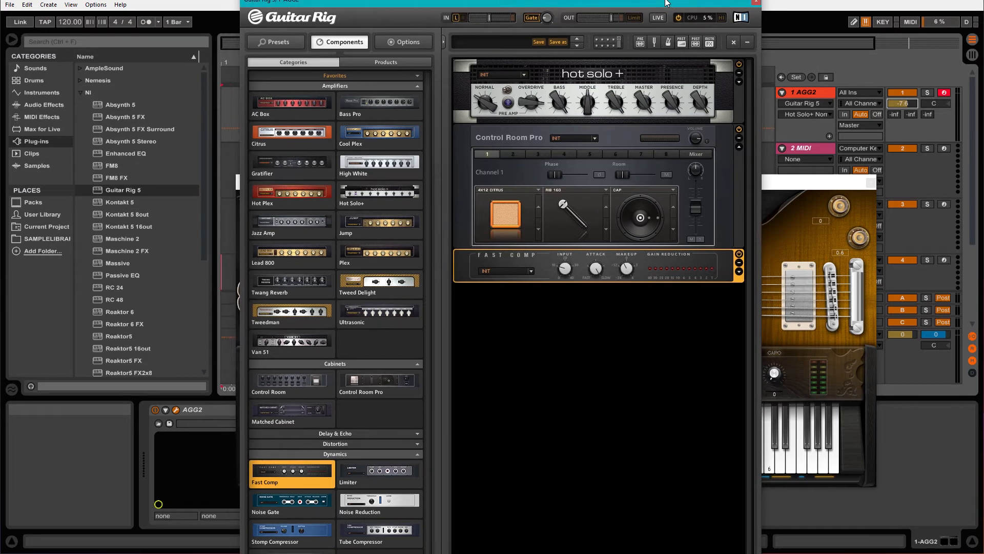
click(756, 3)
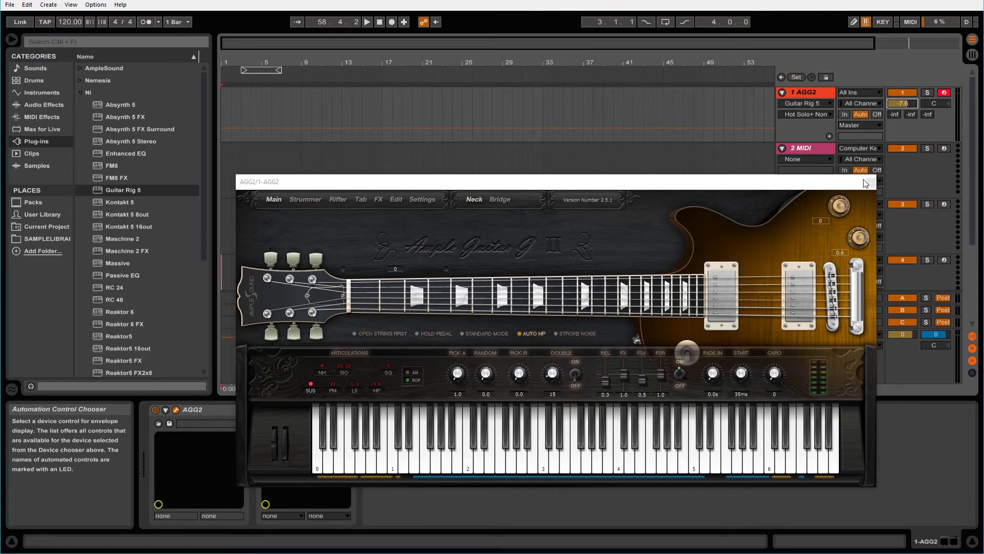
click(865, 182)
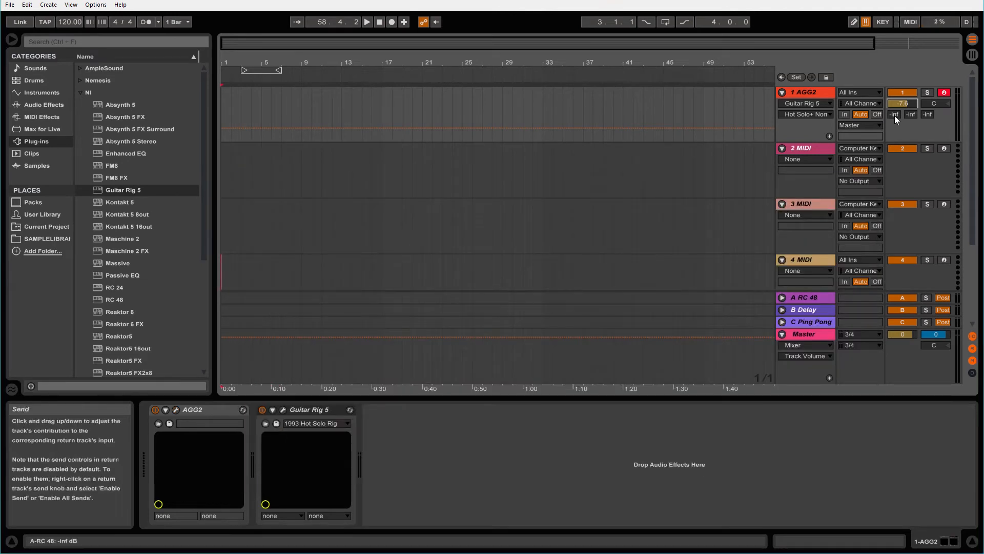
drag(895, 116, 895, 56)
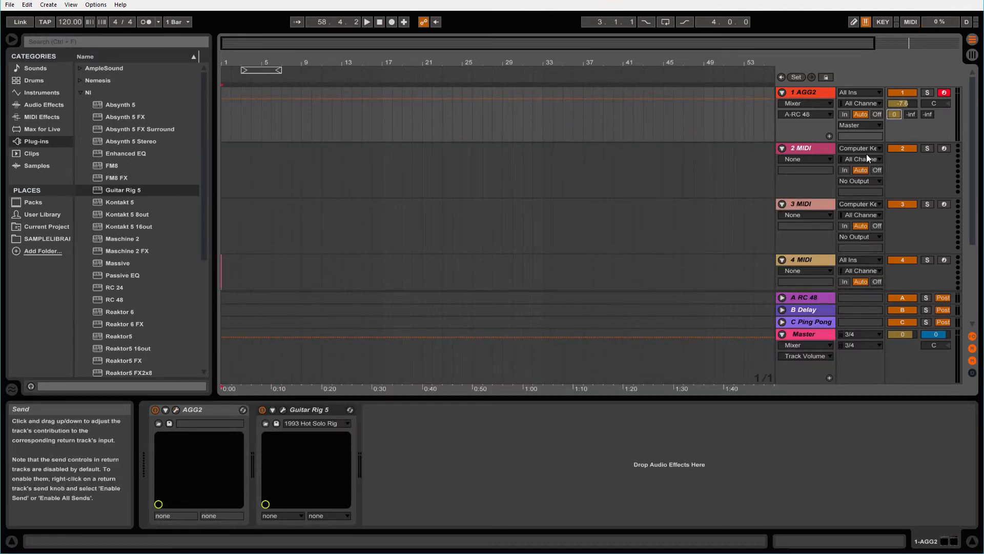
Review the Huge Vocal settings of the RC 48 reverb on return track A and go back to the AGG2 track
click(803, 297)
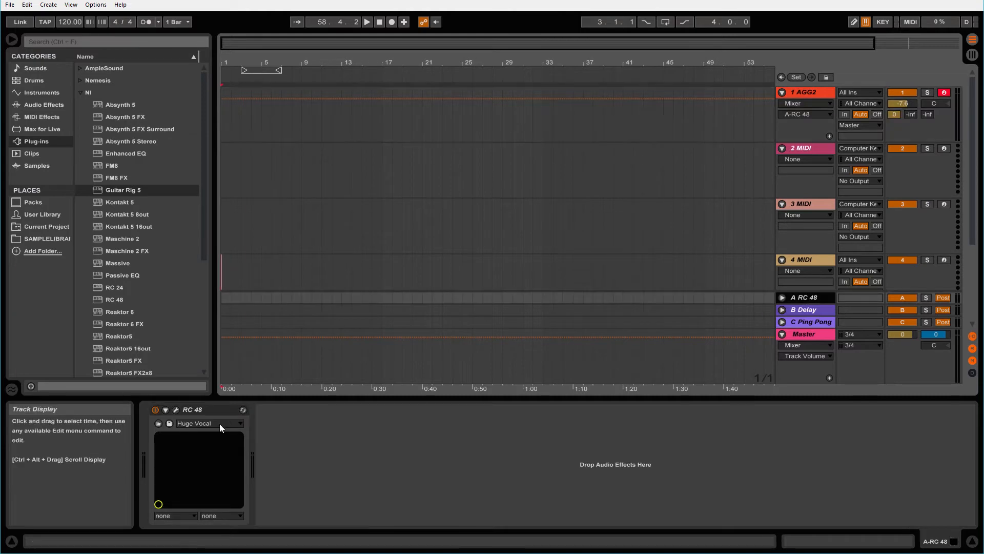
click(175, 409)
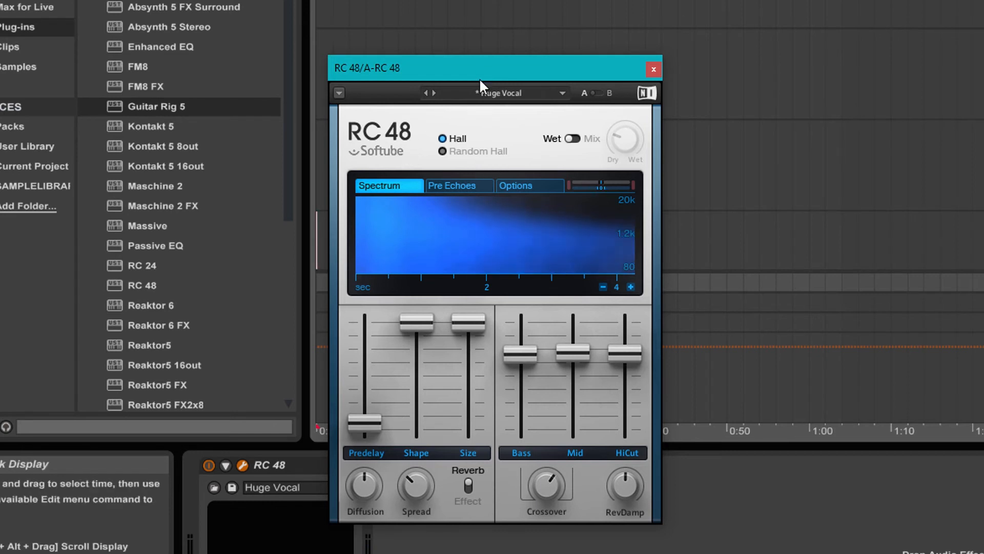
click(654, 69)
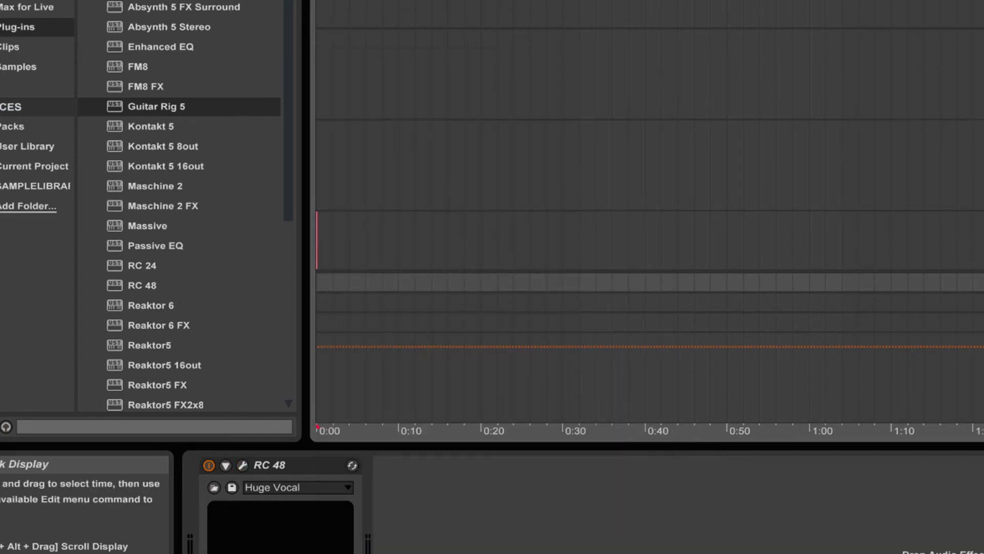
click(979, 10)
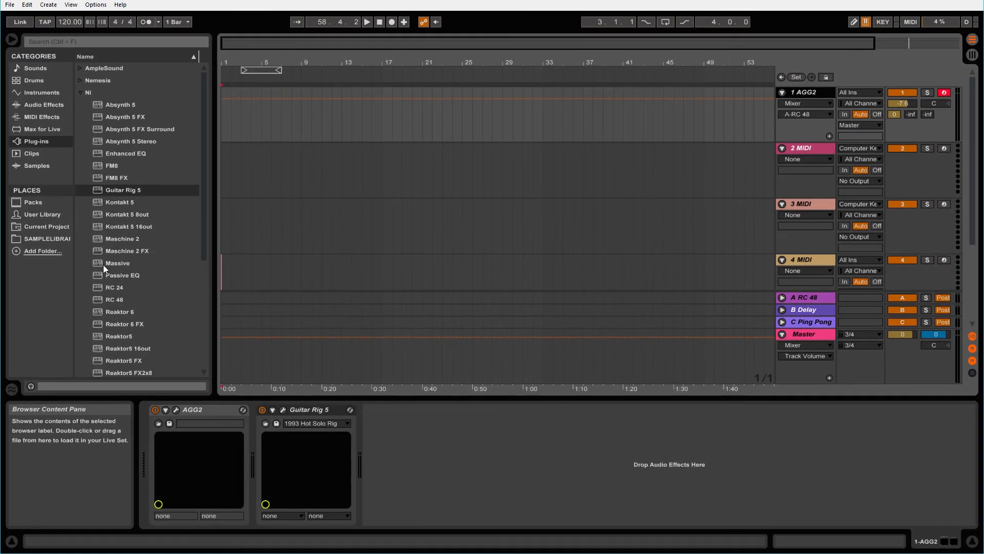
Load the Maschine 2 plug-in onto the 2 MIDI track and move its window clear of the track controls
click(103, 265)
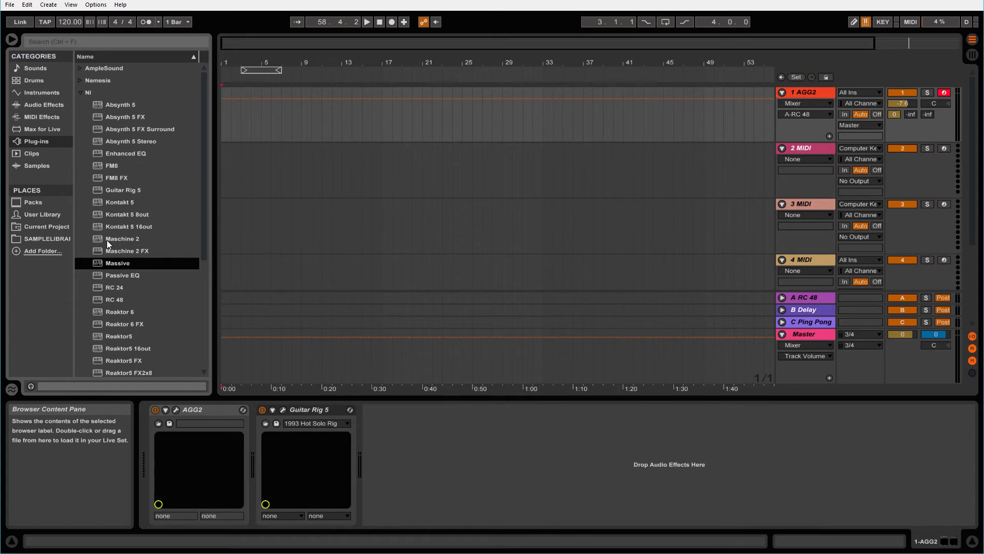
drag(106, 239, 472, 177)
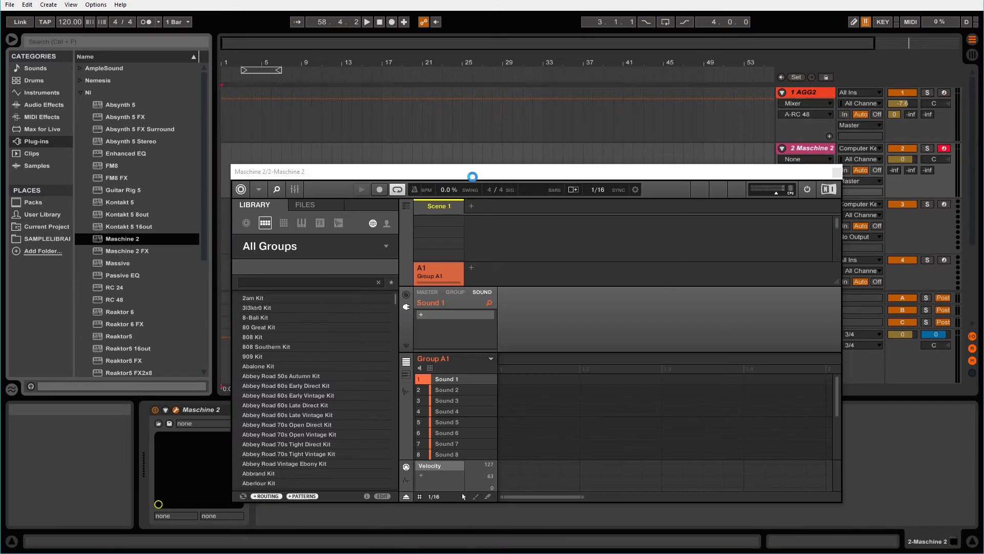
drag(460, 176, 349, 125)
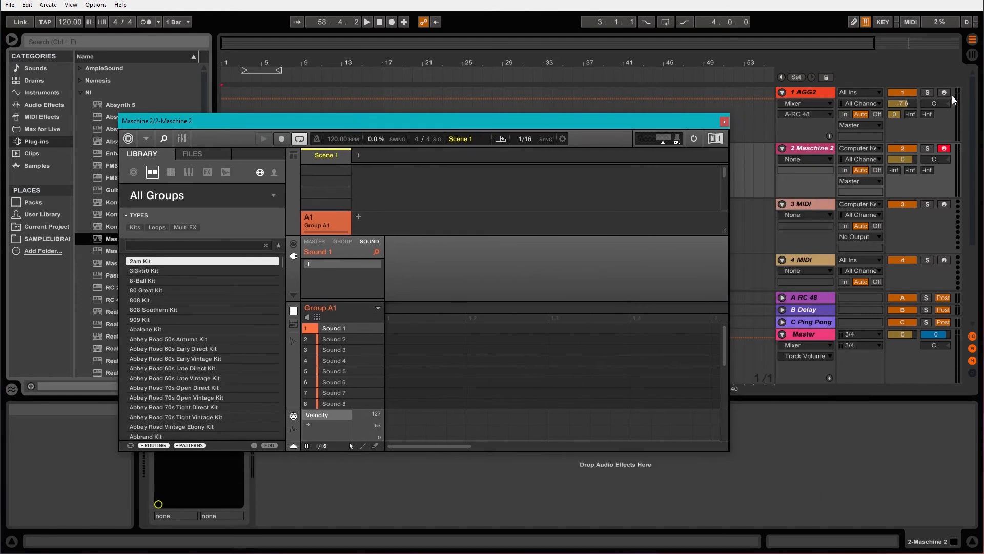
Keep the Maschine 2 track's MIDI input on Computer Keyboard and arm the AGG2 track for recording alongside it
click(864, 153)
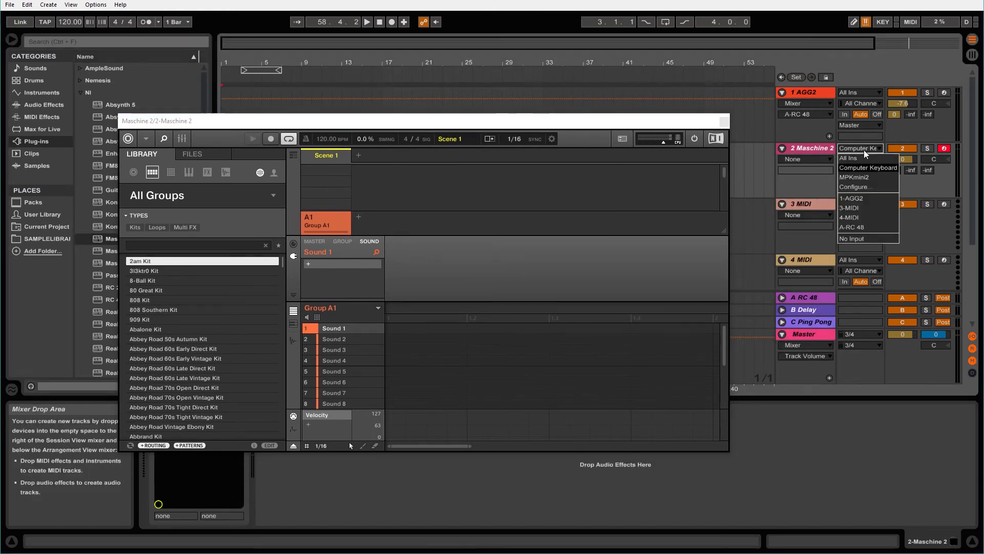
click(865, 154)
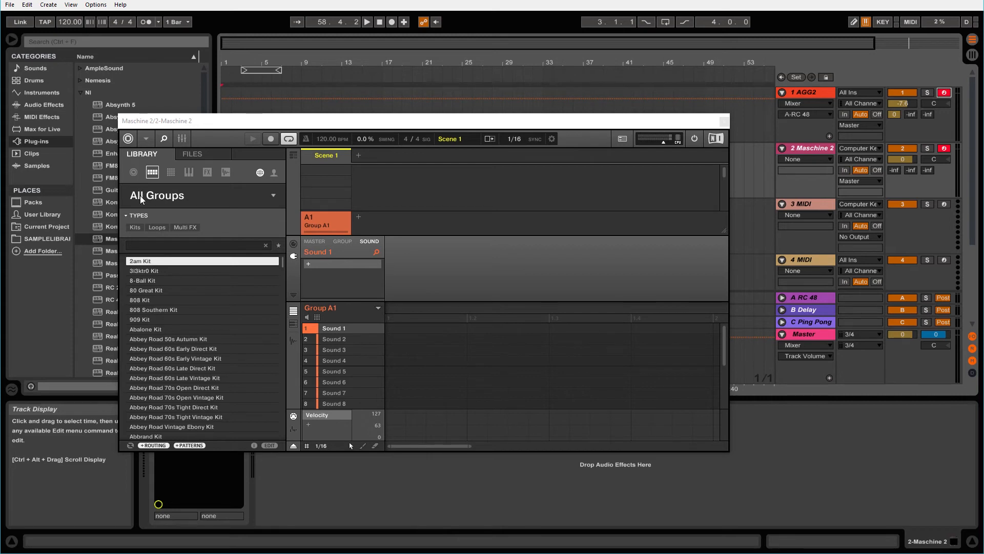
Load the Clear Sky Kit from the Halcyon Sky groups into Maschine 2 and play its pattern
click(153, 197)
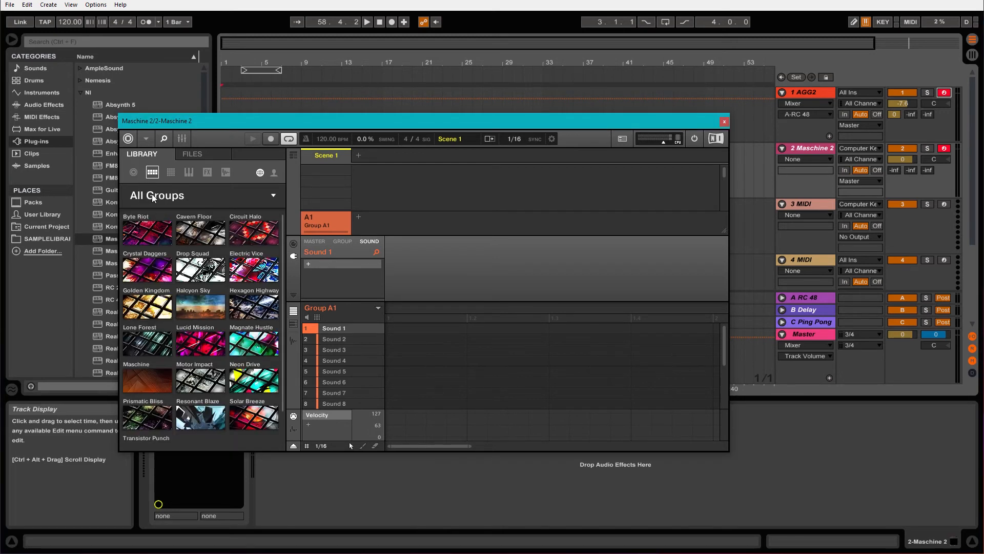
click(182, 308)
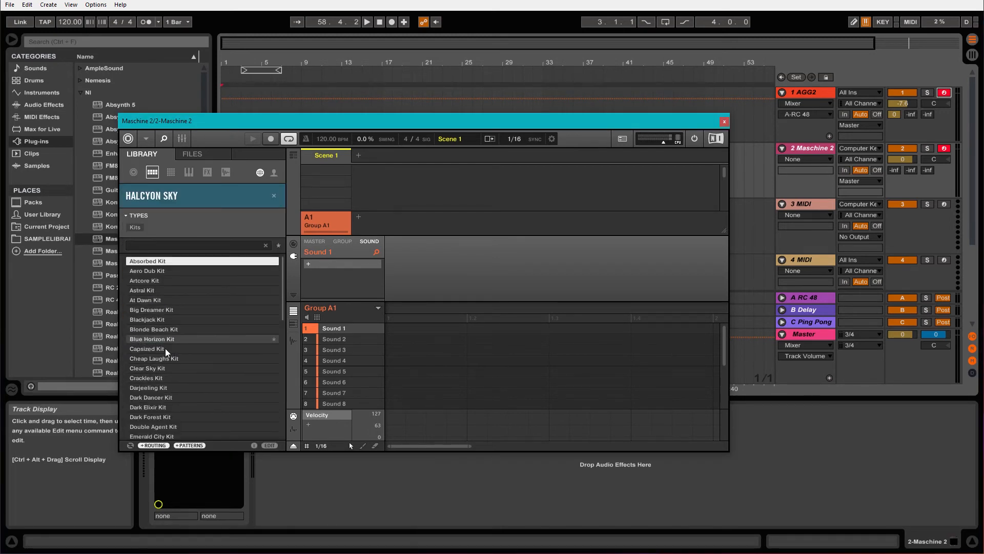
click(155, 369)
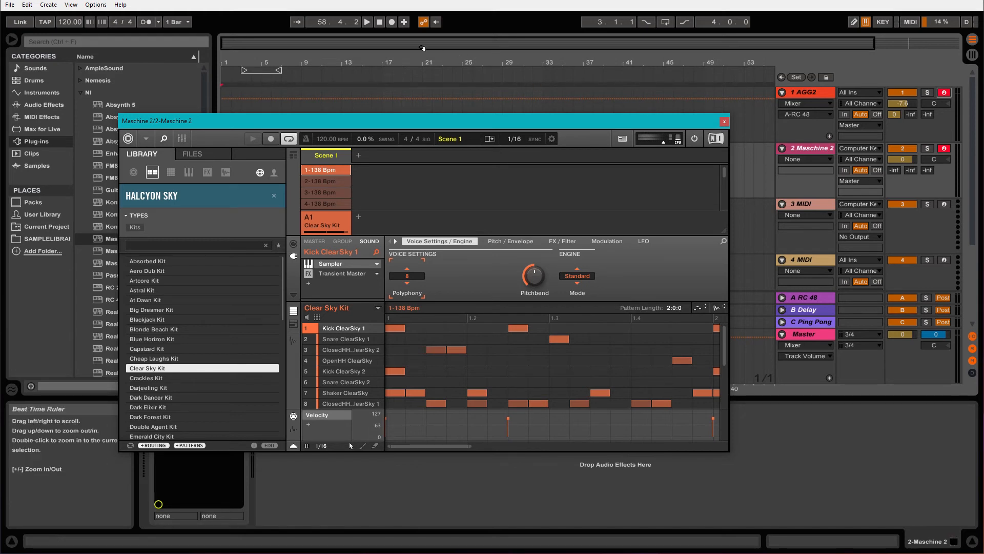
click(365, 23)
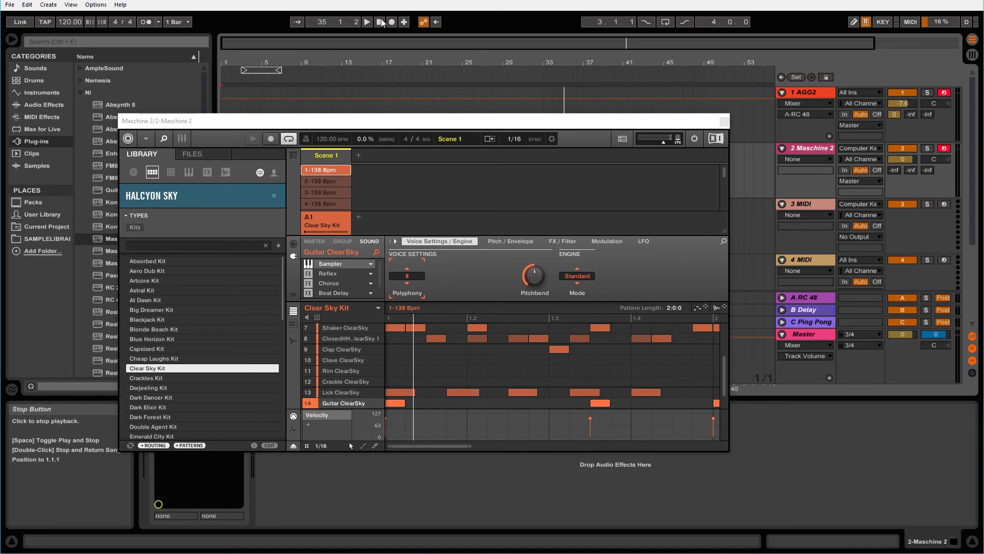
Open the AGG2 instrument window on the AGG2 track
click(812, 92)
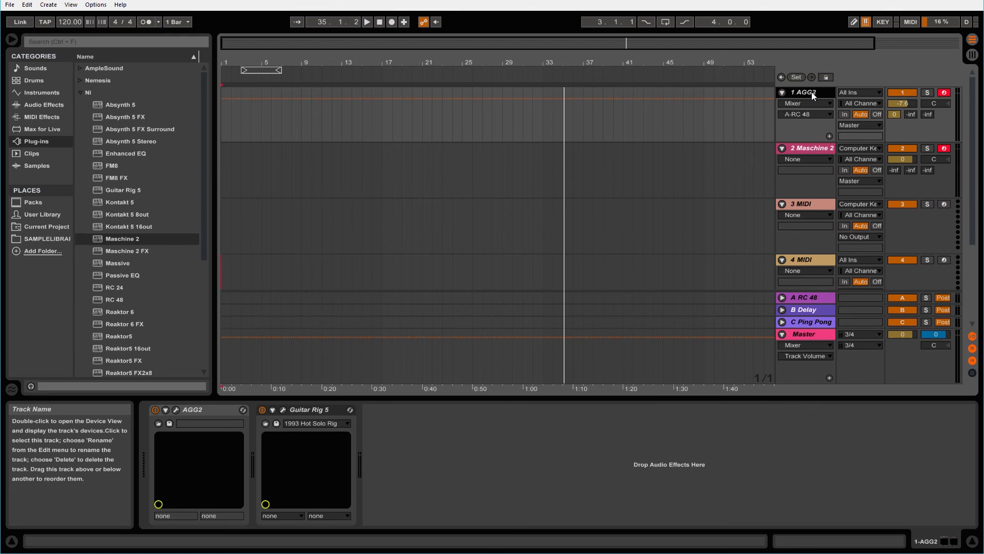
click(176, 410)
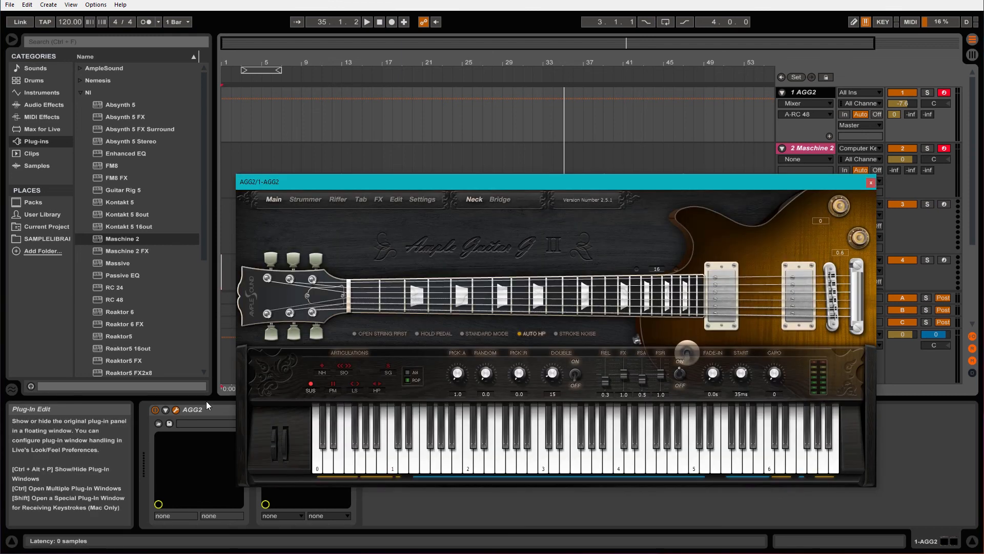